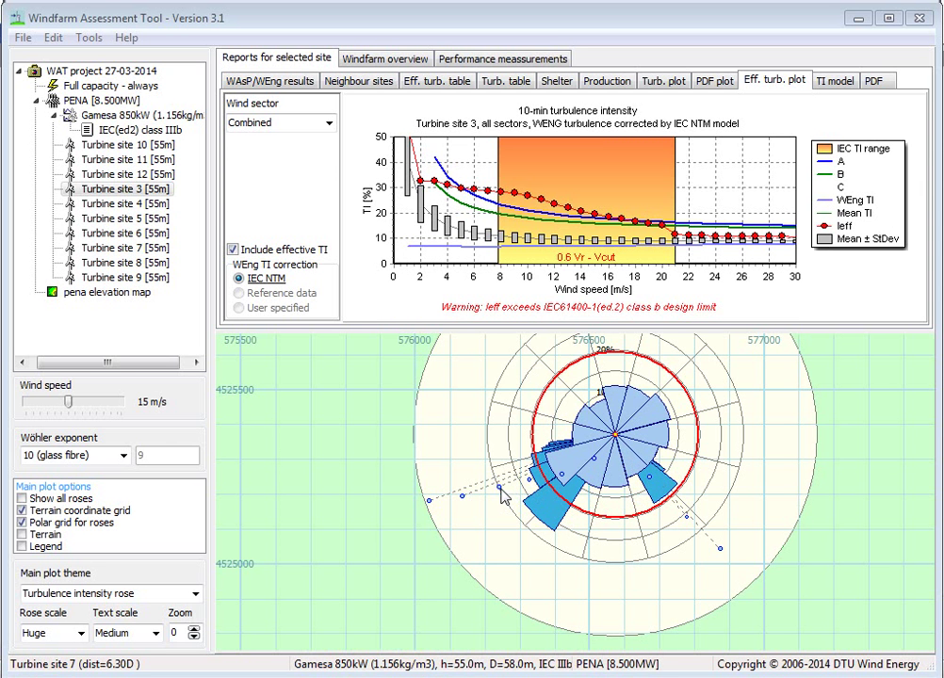
# - Display Turbine site 6's effective turbulence plot and turbulence intensity rose at 15 m/s
pyautogui.click(97, 235)
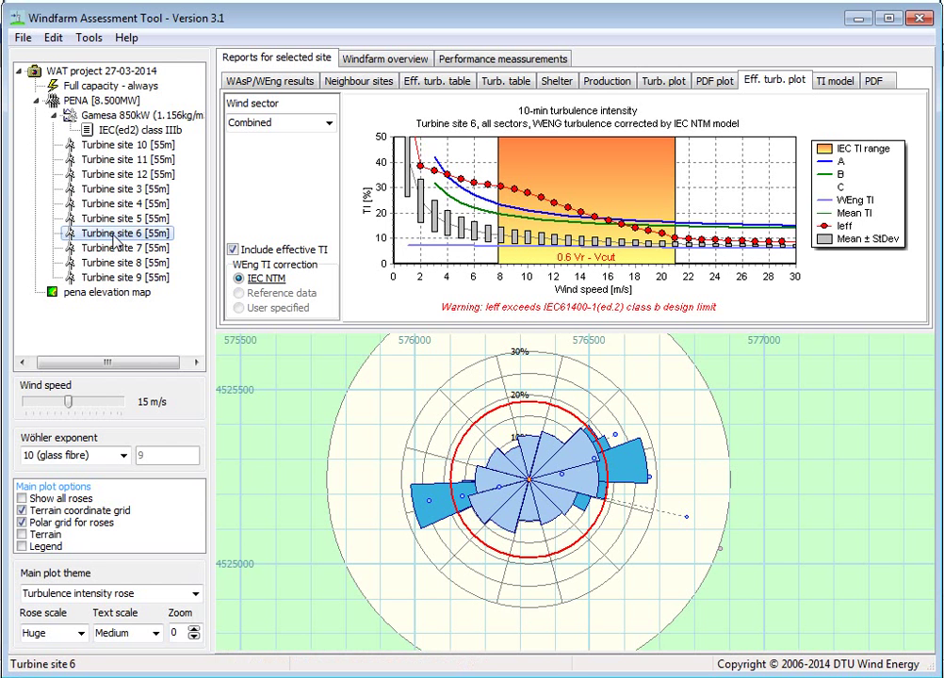
# - Define a Shut-Down sector rule for Turbine site 6 centred at 258°, 30° wide, 8–25 m/s
pyautogui.rightClick(111, 235)
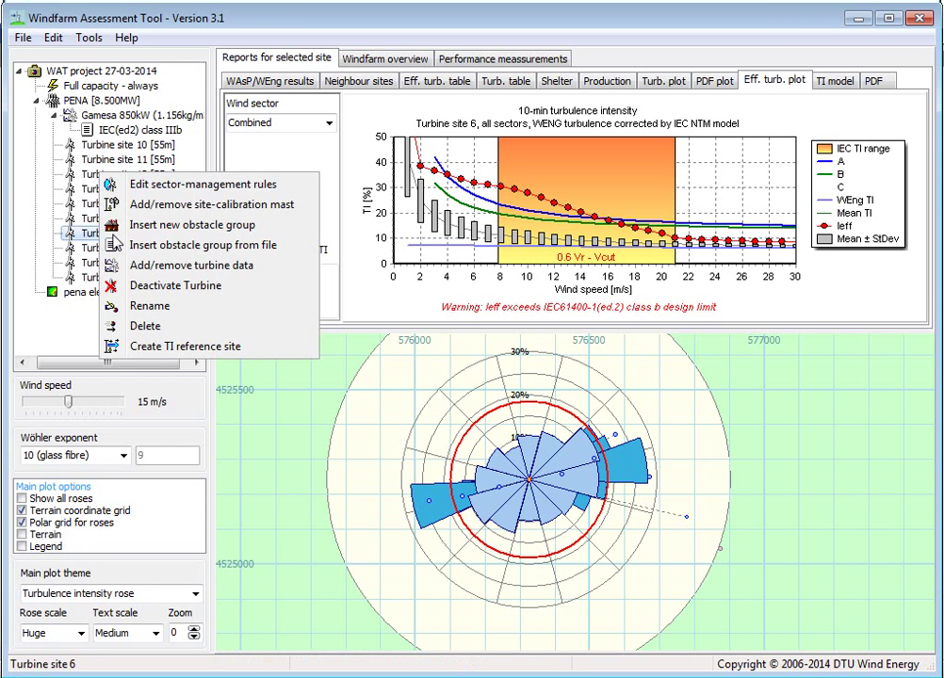
pyautogui.click(173, 187)
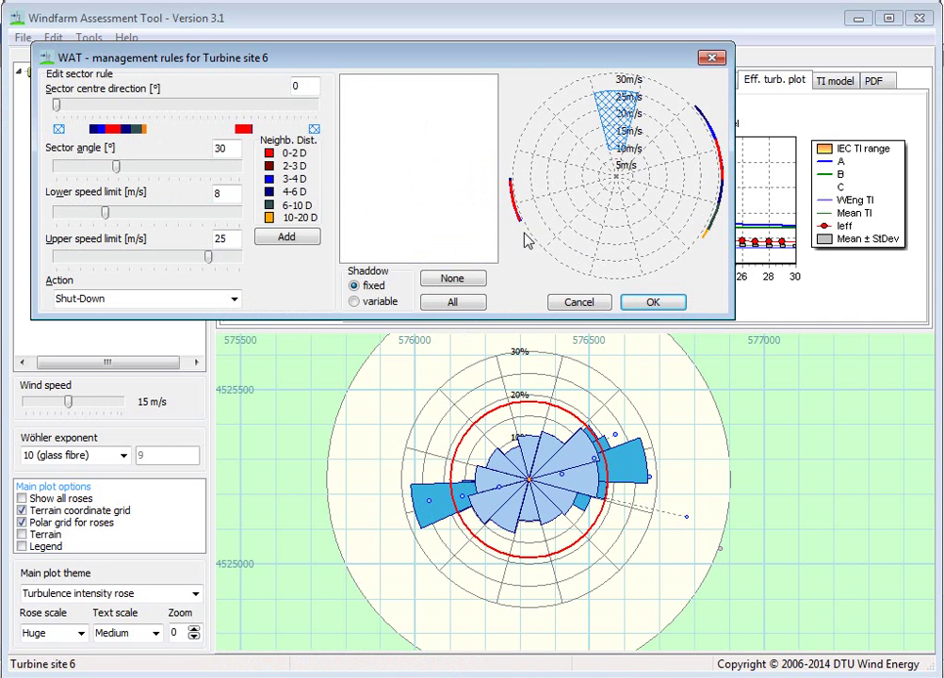
pyautogui.moveTo(57, 101); pyautogui.dragTo(243, 106)
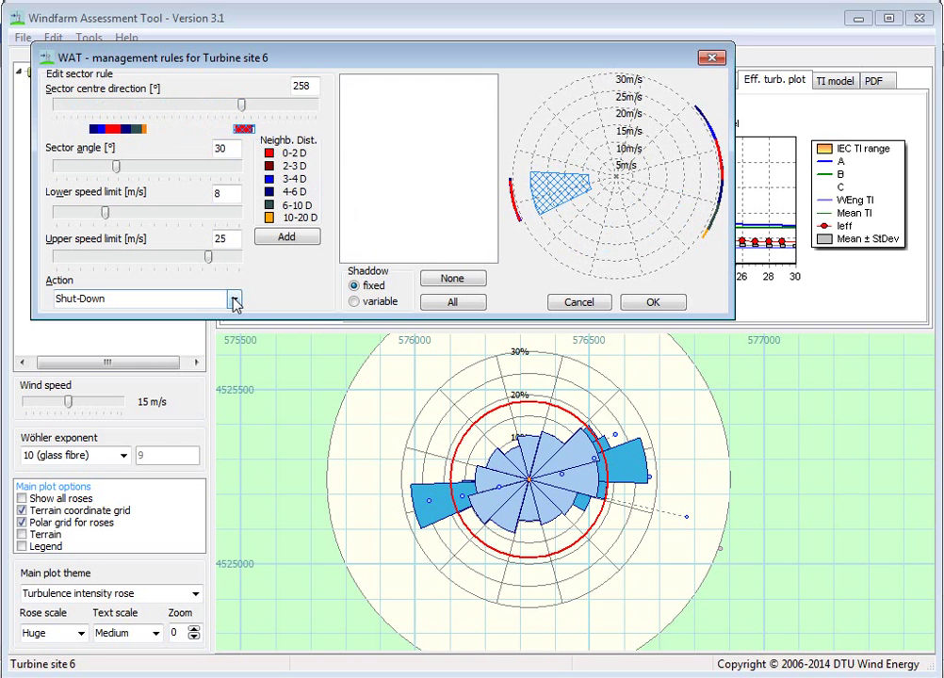
pyautogui.click(234, 300)
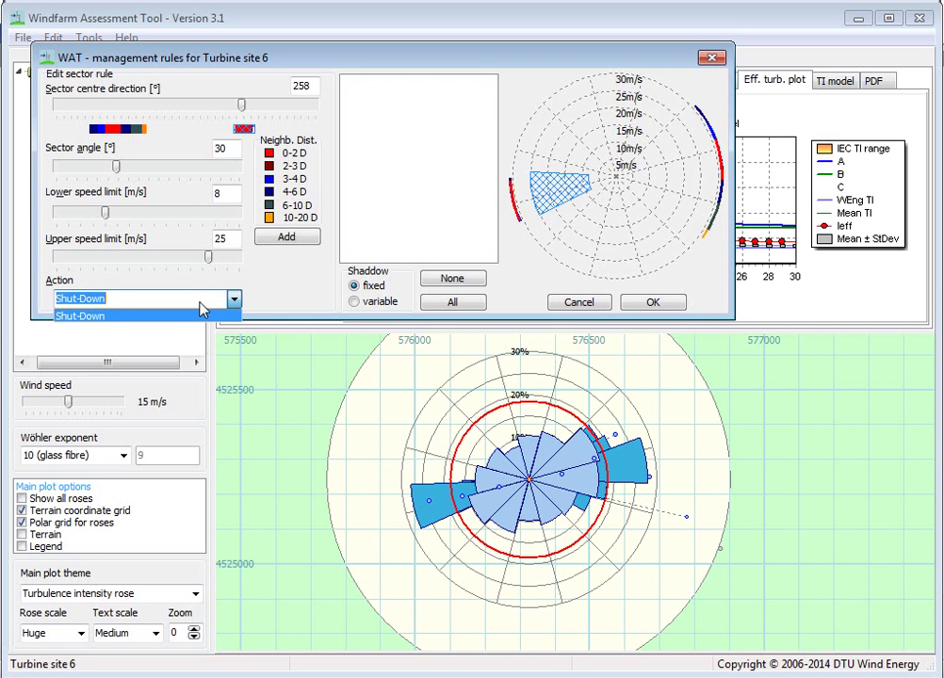
pyautogui.click(287, 238)
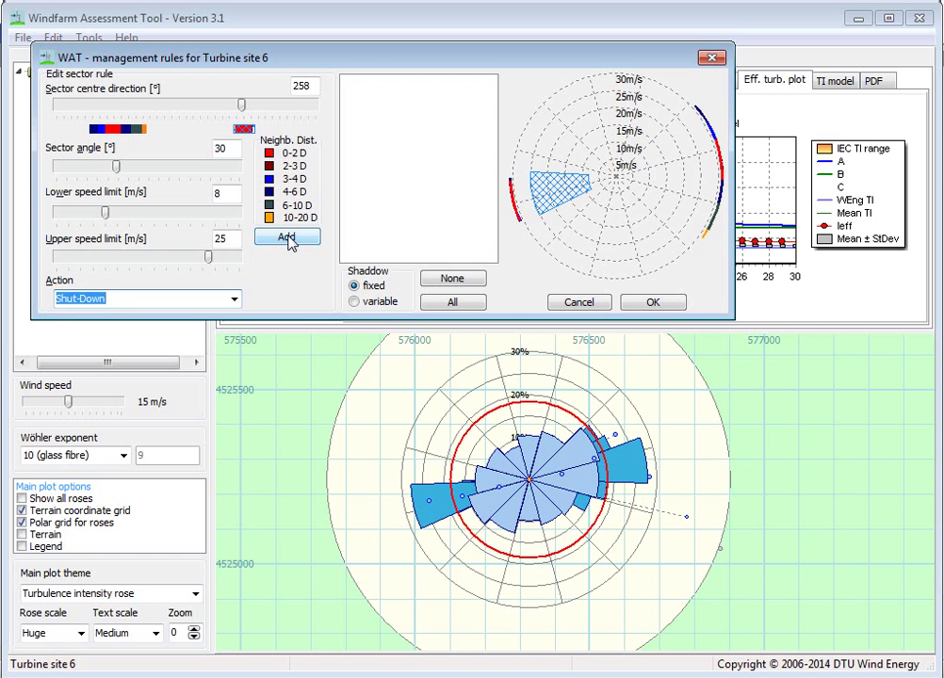
# - Add the 258° rule, then aim a second Shut-Down sector at 73° with 42° width
pyautogui.click(288, 240)
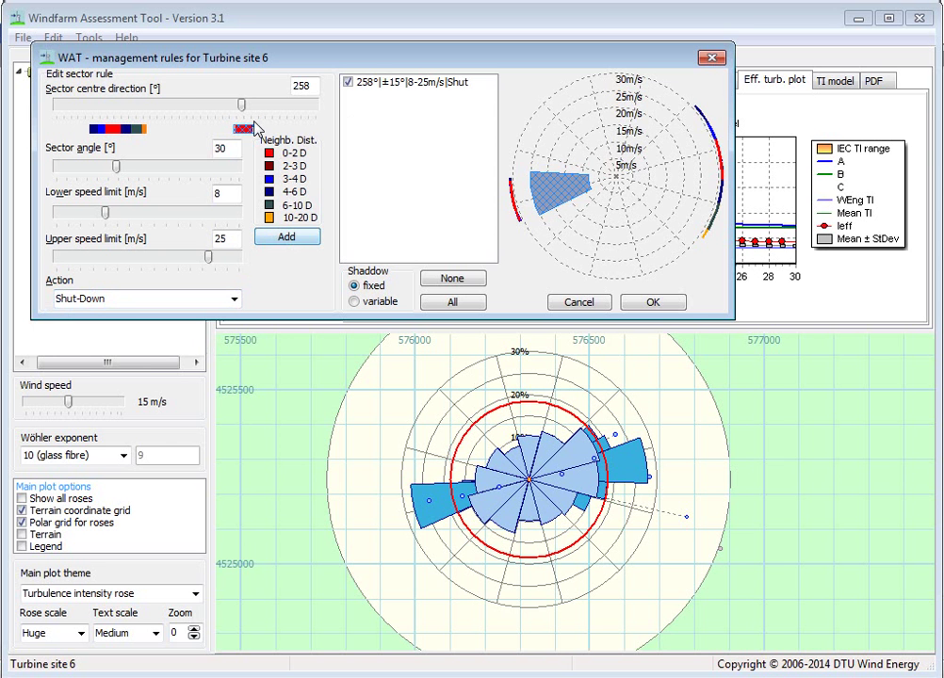
pyautogui.moveTo(242, 105)
pyautogui.mouseDown()
pyautogui.moveTo(99, 99)
pyautogui.moveTo(106, 100)
pyautogui.mouseUp()
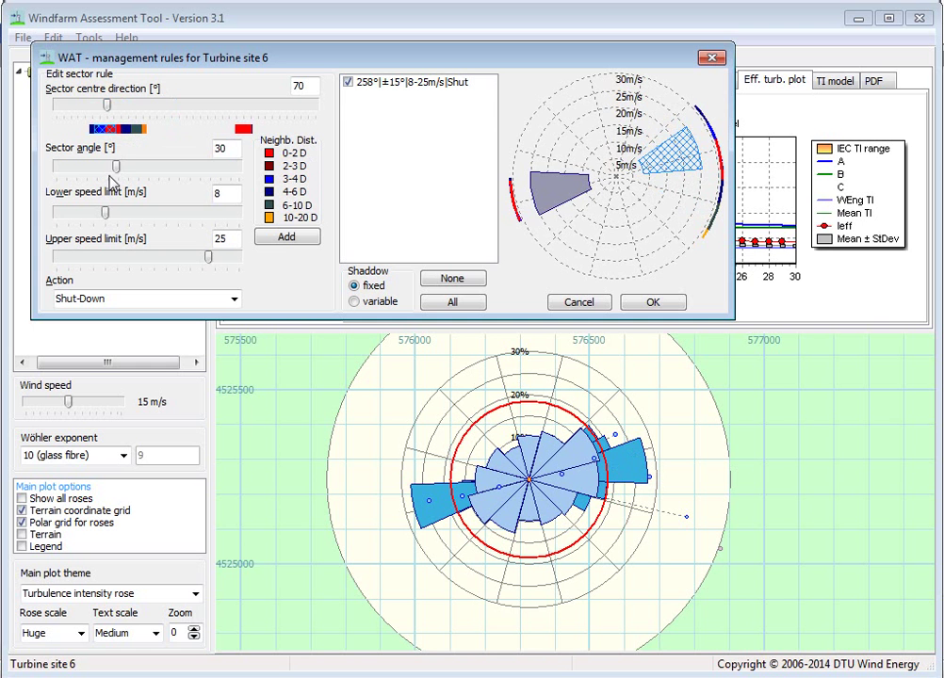
pyautogui.moveTo(116, 165); pyautogui.dragTo(140, 165)
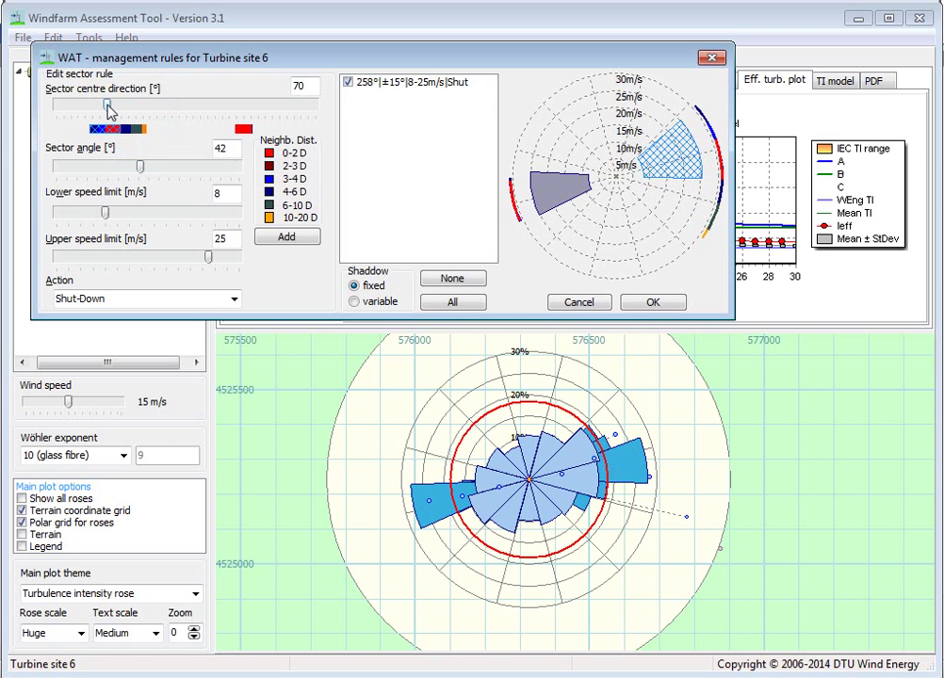
pyautogui.moveTo(105, 106); pyautogui.dragTo(108, 105)
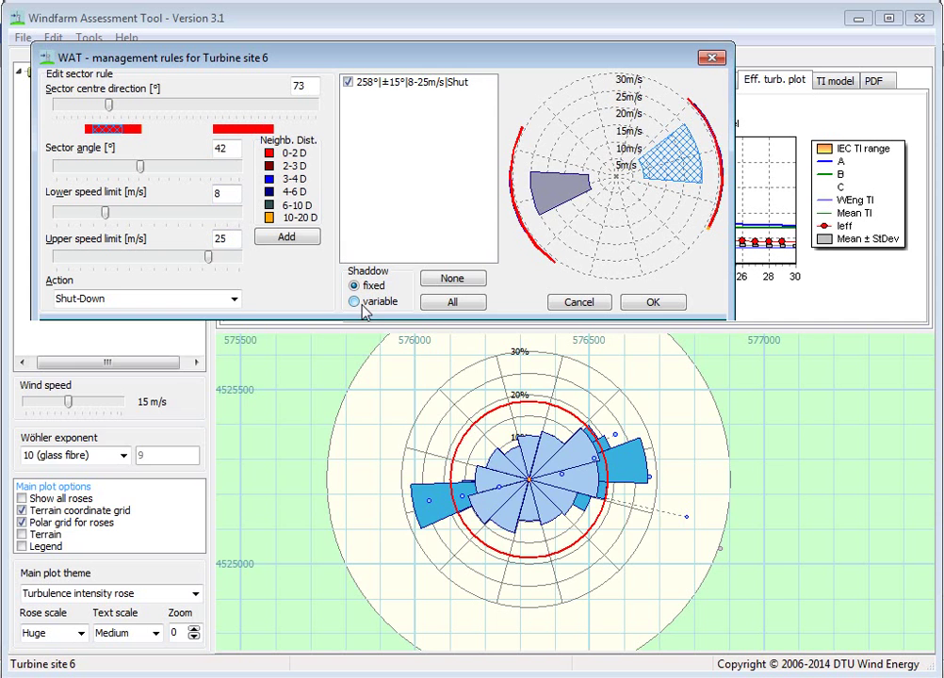
pyautogui.click(355, 302)
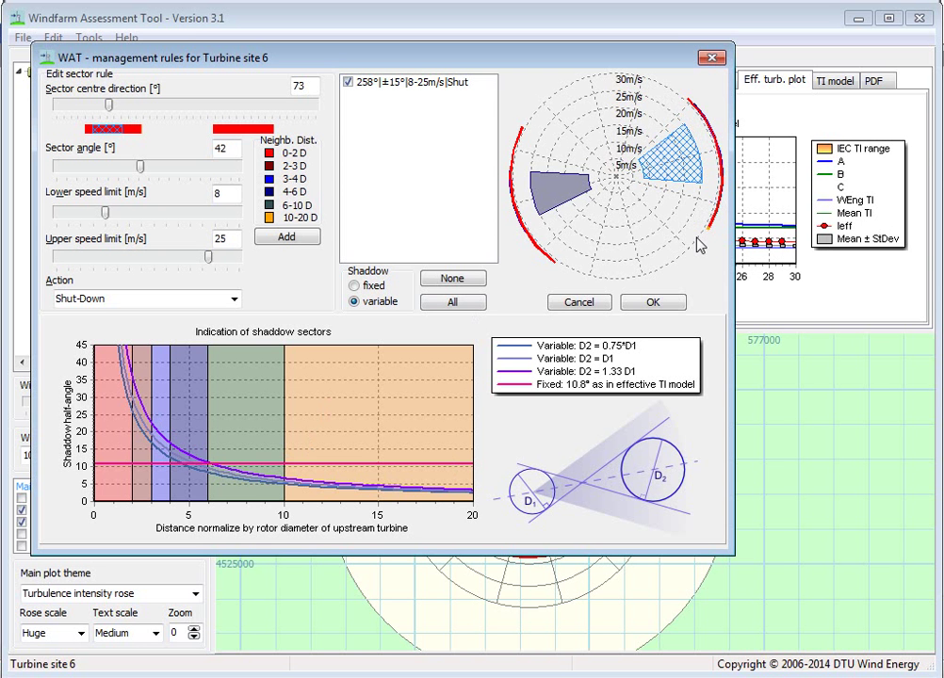
pyautogui.click(354, 285)
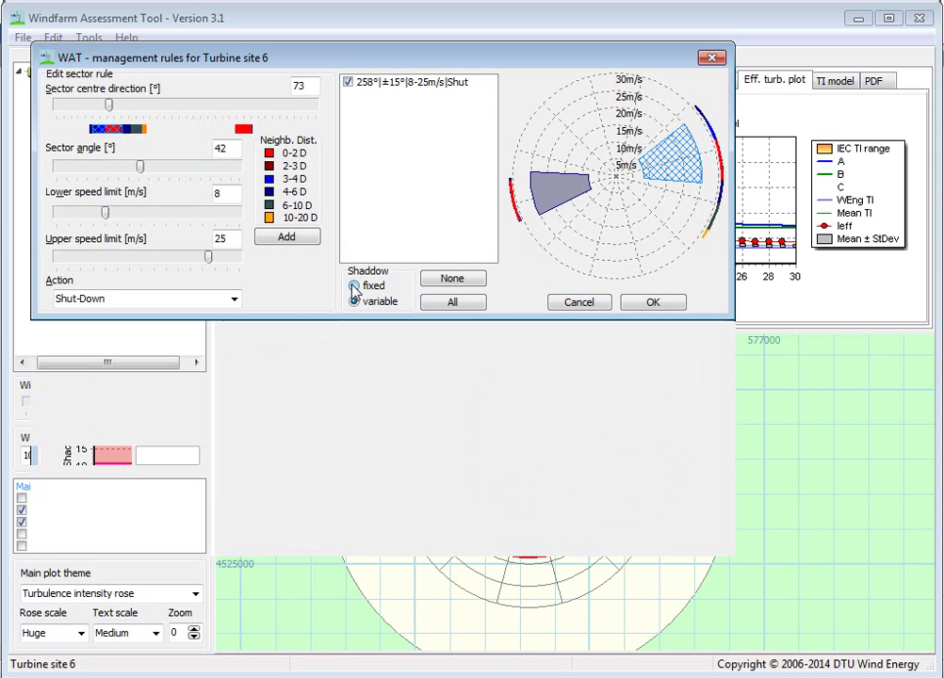
# - Add and apply the 73° ±21° Shut-Down rule, then show Turbine site 7's turbulence report
pyautogui.click(286, 239)
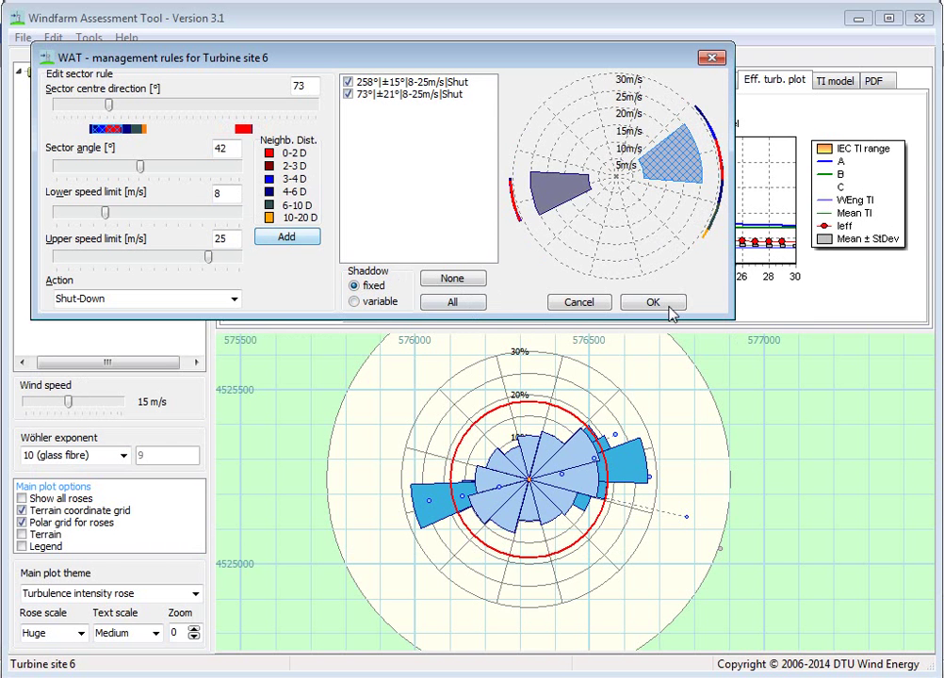
pyautogui.click(632, 57)
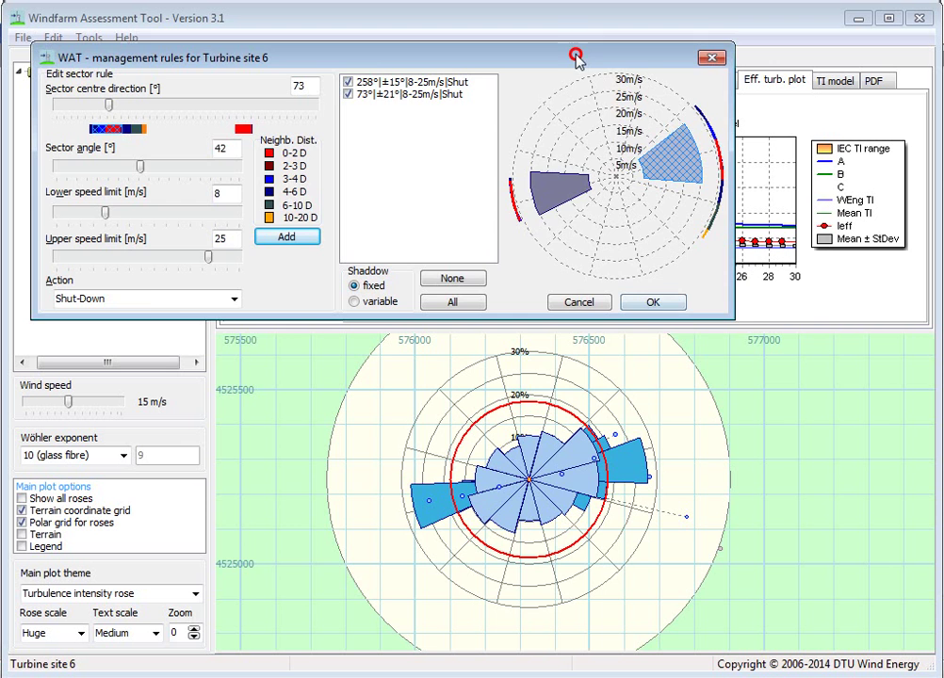
pyautogui.click(695, 325)
pyautogui.moveTo(695, 325); pyautogui.dragTo(682, 363)
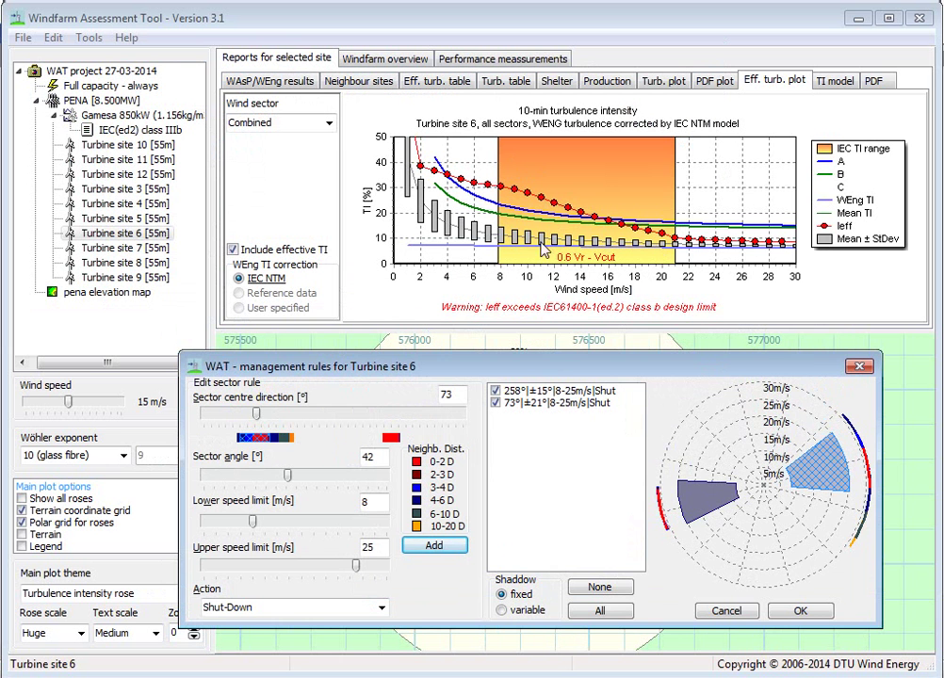
pyautogui.click(811, 612)
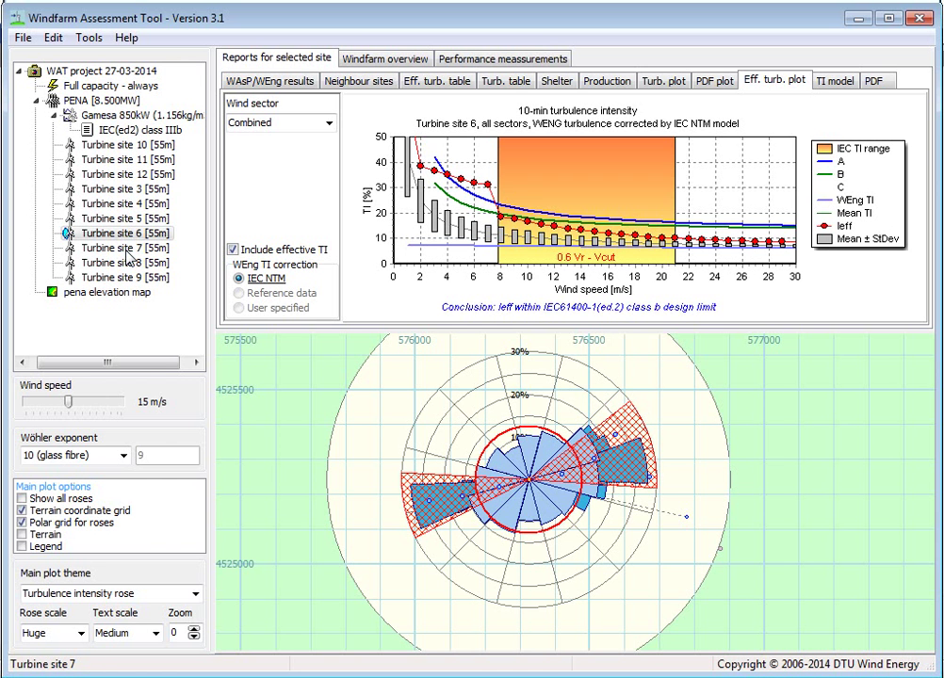
pyautogui.click(126, 251)
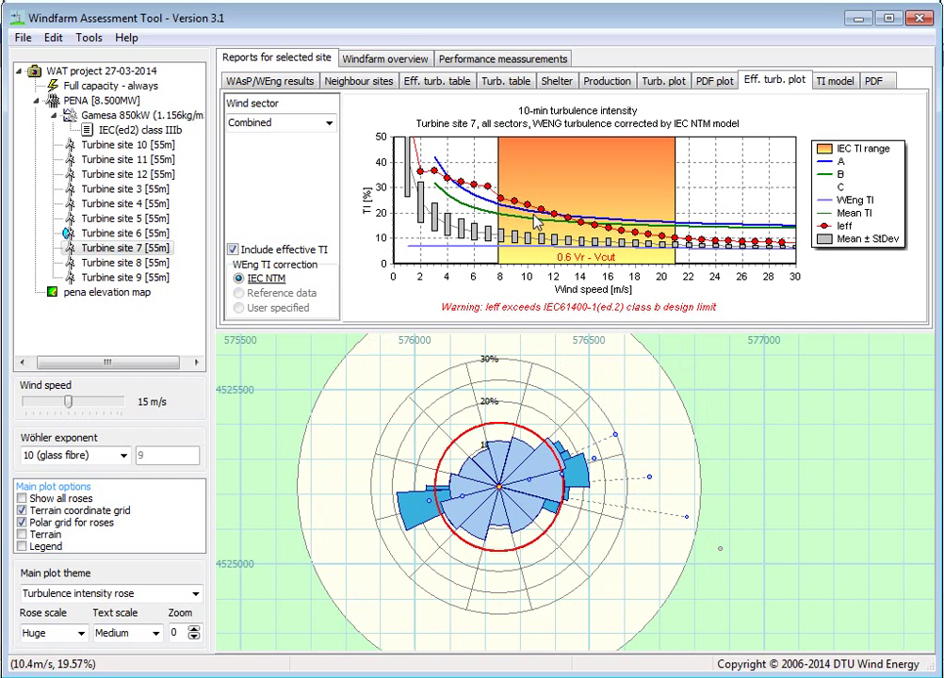
pyautogui.hotkey('alt', 'Tab')
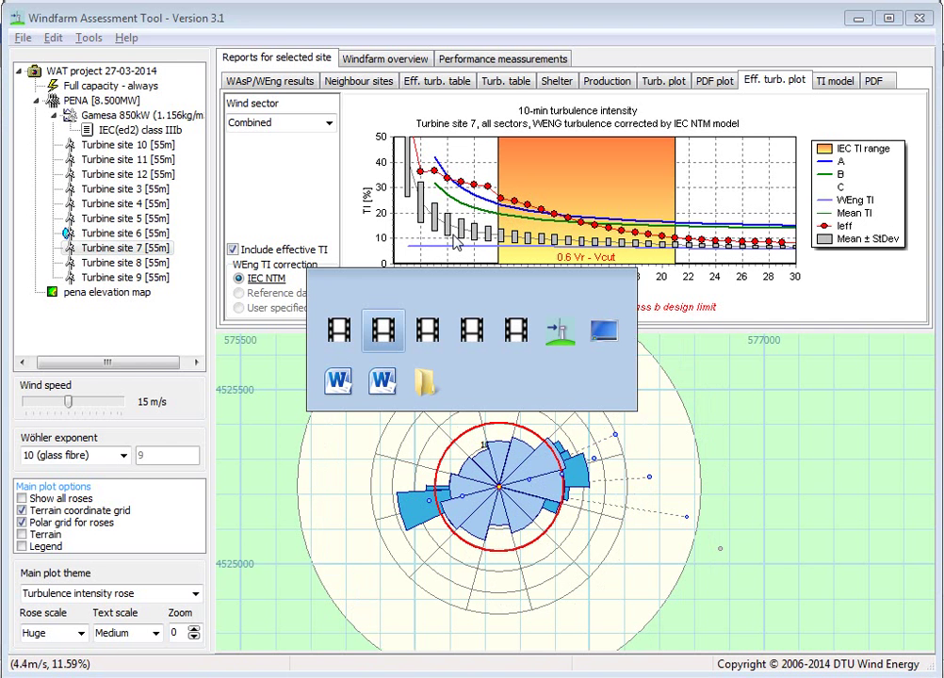
pyautogui.hotkey('alt', 'Tab')
pyautogui.hotkey('alt', 'Tab')
pyautogui.hotkey('alt', 'Tab')
pyautogui.hotkey('alt', 'Tab')
pyautogui.hotkey('alt', 'Tab')
pyautogui.hotkey('alt', 'Tab')
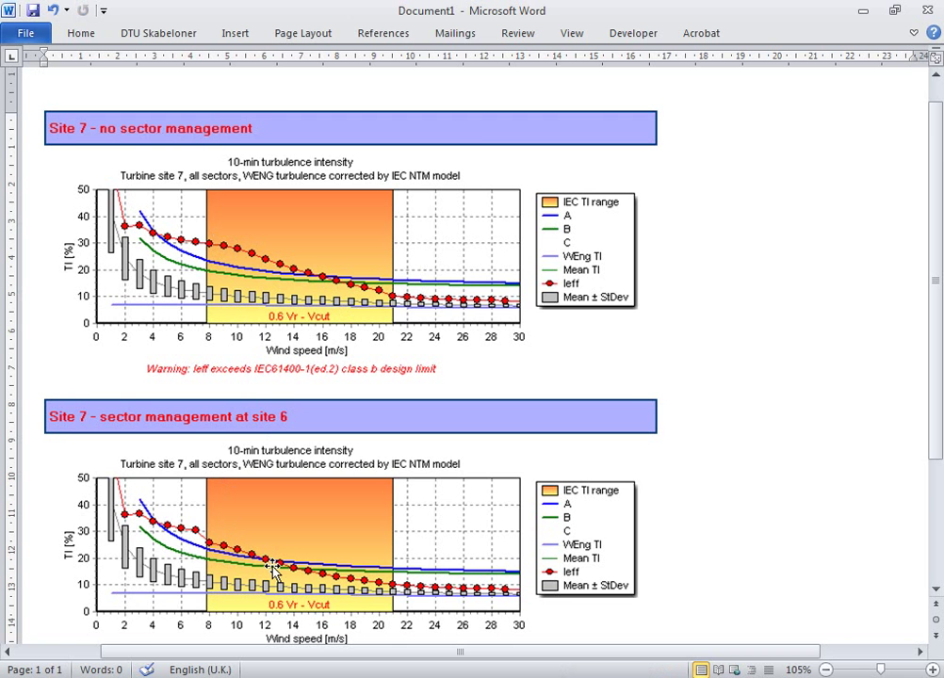
pyautogui.hotkey('alt', 'Tab')
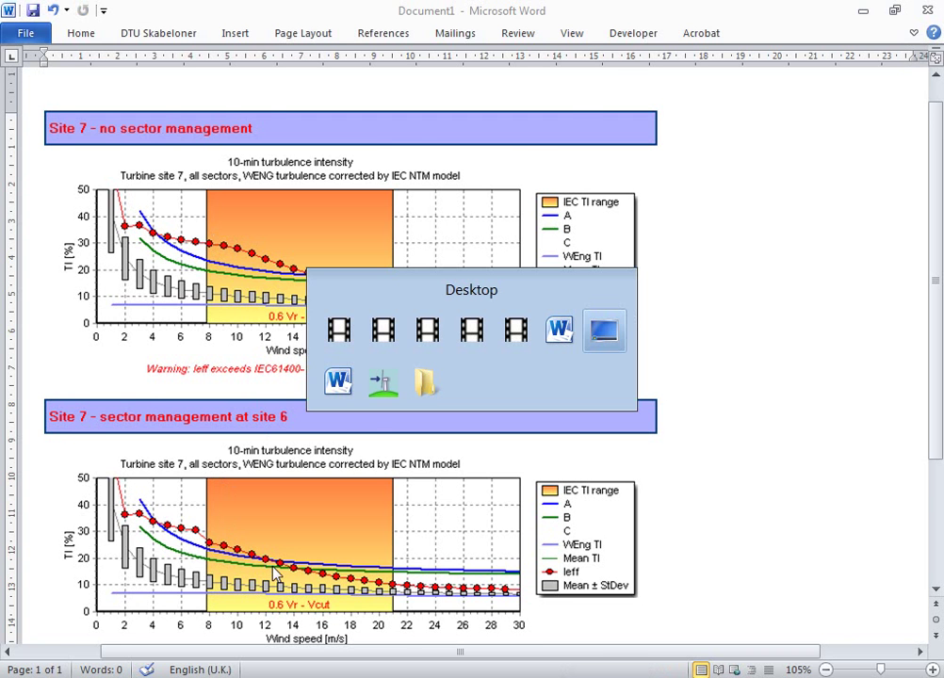
pyautogui.press('Tab')
pyautogui.press('Tab')
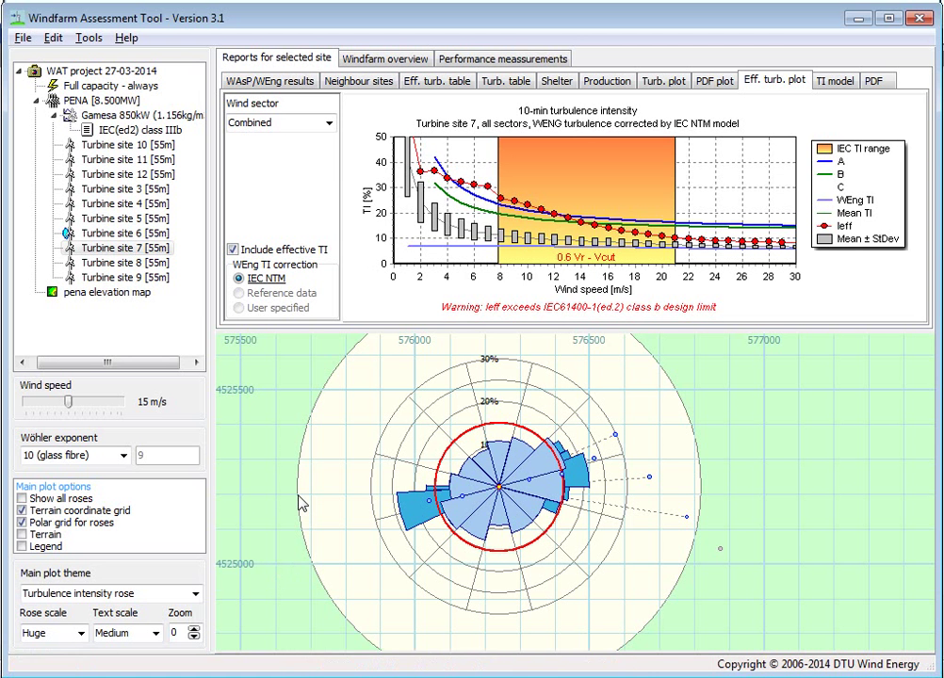
# - Reselect Turbine site 7 to confirm its Ieff is within the IEC61400-1(ed.2) class b limit
pyautogui.click(113, 248)
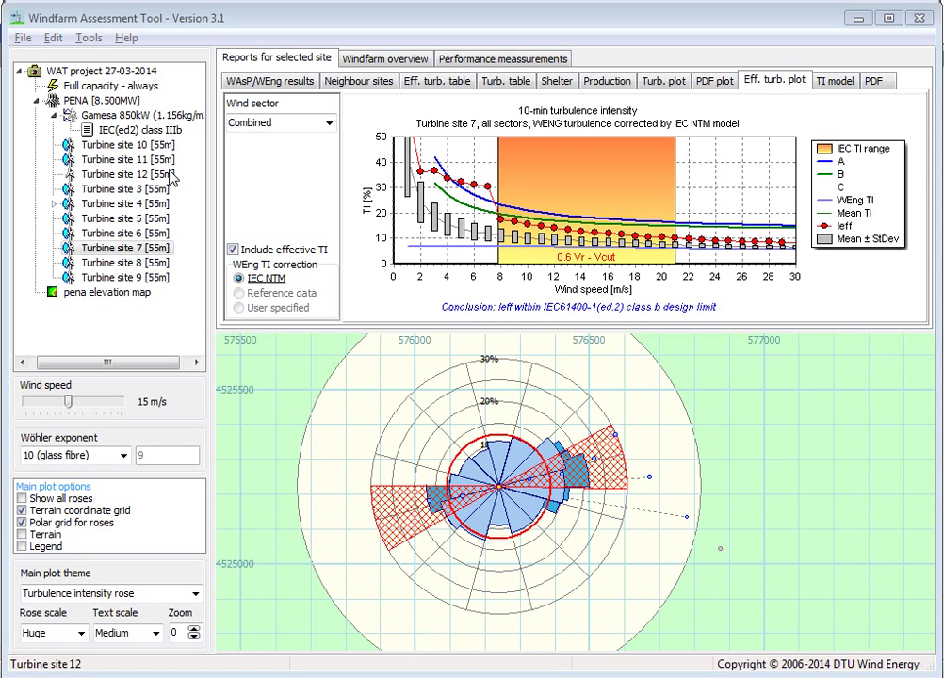
# - Show the windfarm overview's flow-conditions table (Ve50, Vave, IntIeff, shear, maxAng) for all turbine sites
pyautogui.click(374, 65)
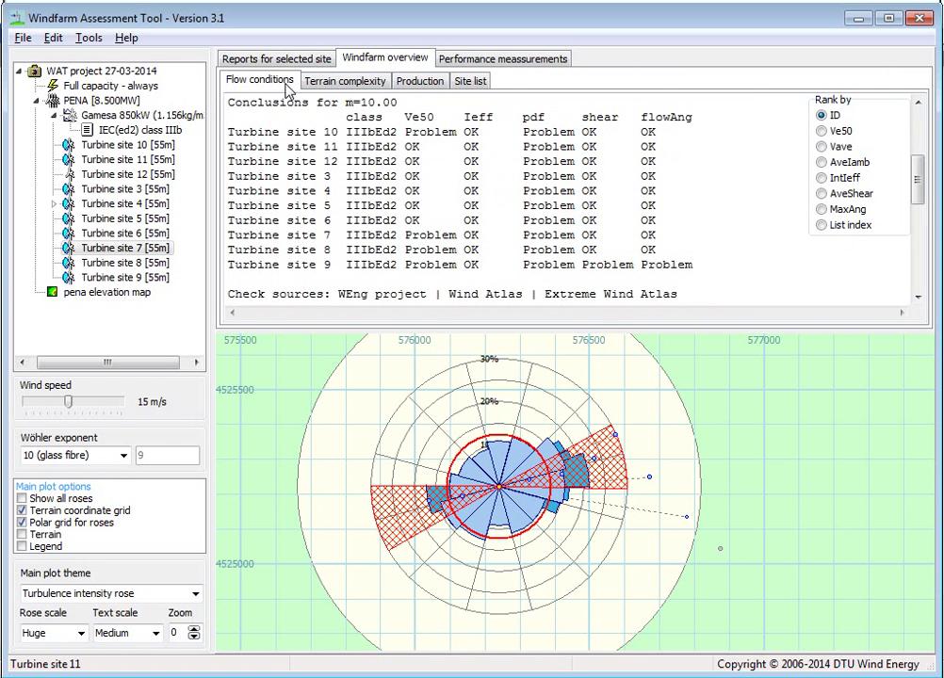
pyautogui.moveTo(926, 201)
pyautogui.mouseDown()
pyautogui.moveTo(916, 203)
pyautogui.moveTo(918, 281)
pyautogui.moveTo(921, 187)
pyautogui.moveTo(928, 191)
pyautogui.mouseUp()
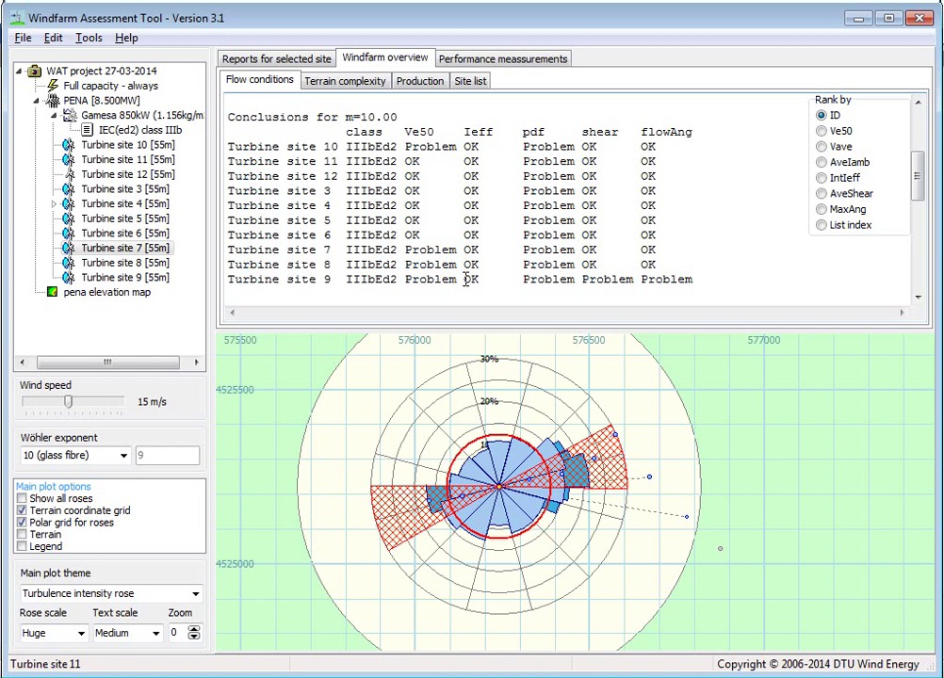
pyautogui.click(113, 175)
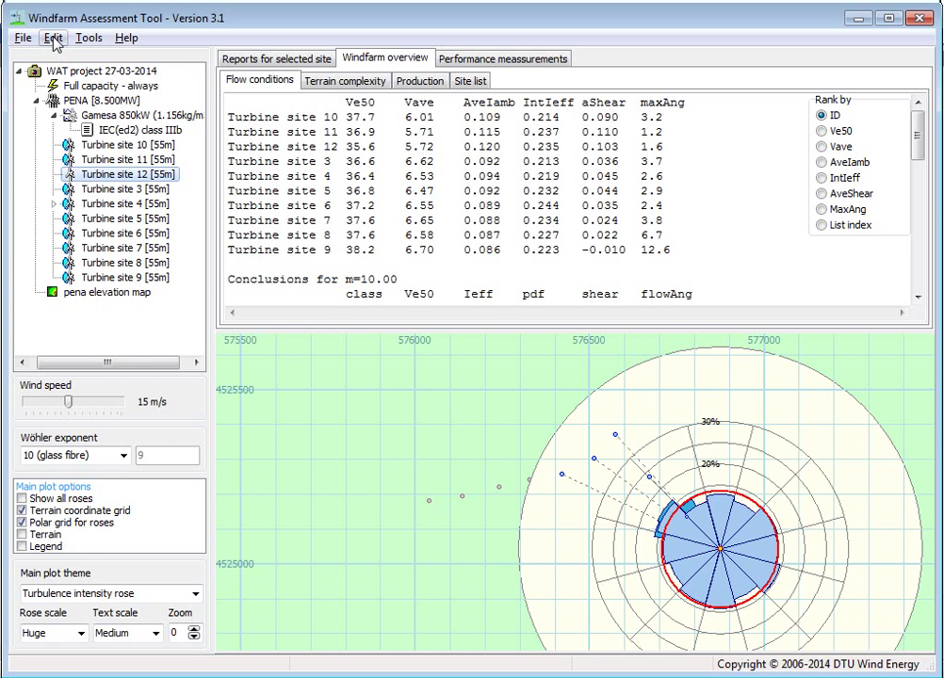
pyautogui.click(53, 38)
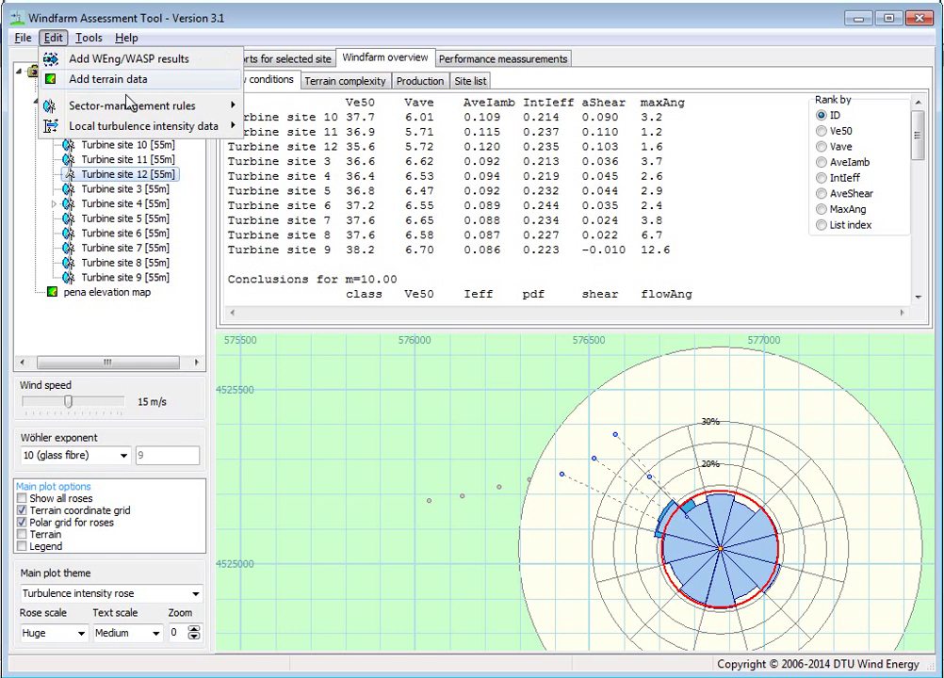
pyautogui.moveTo(191, 116)
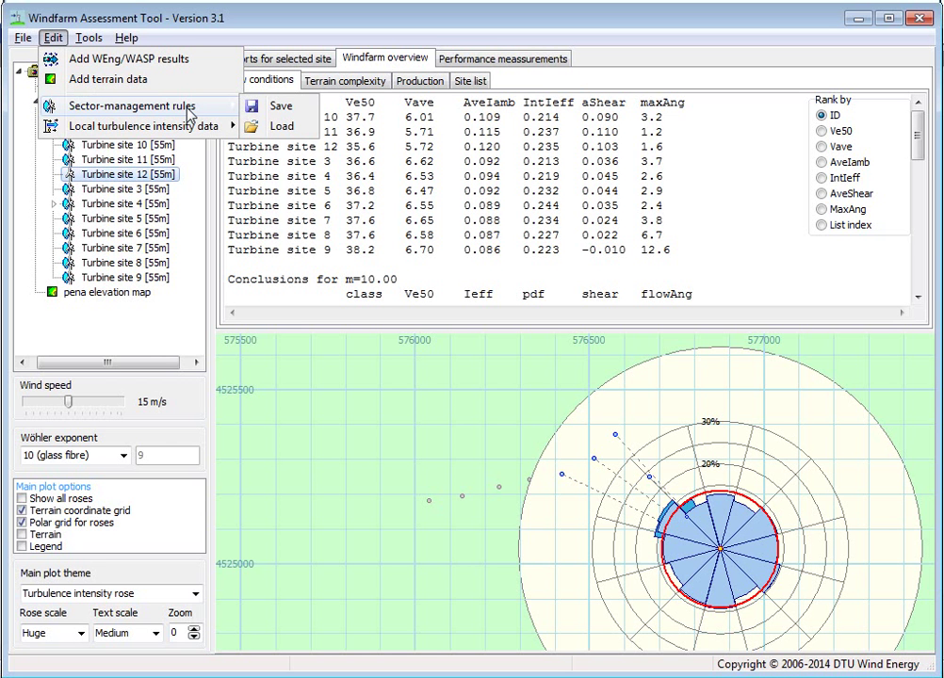
pyautogui.click(334, 447)
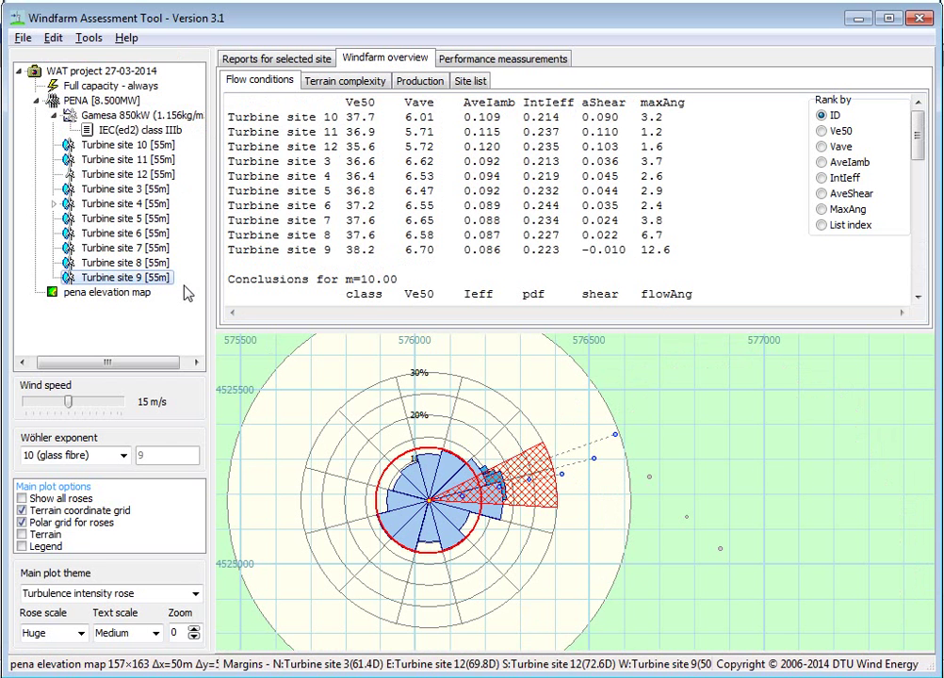
# - Show the production table with sector-management losses, dropping PENA netAEP to 18.803 GWh (13.9% loss)
pyautogui.click(428, 83)
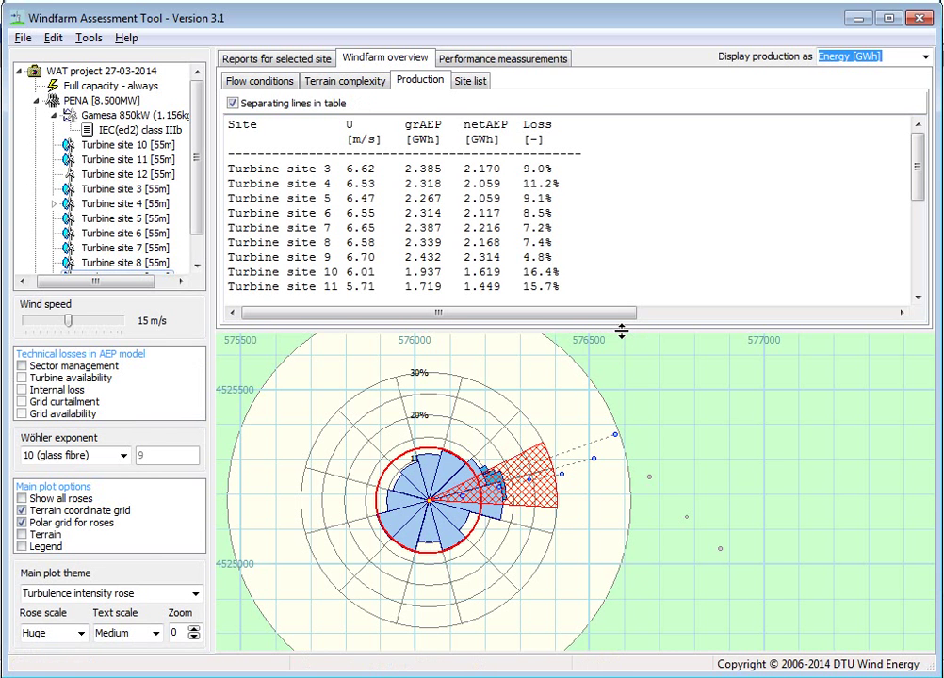
pyautogui.moveTo(620, 324)
pyautogui.mouseDown()
pyautogui.moveTo(502, 377)
pyautogui.moveTo(500, 407)
pyautogui.moveTo(643, 519)
pyautogui.mouseUp()
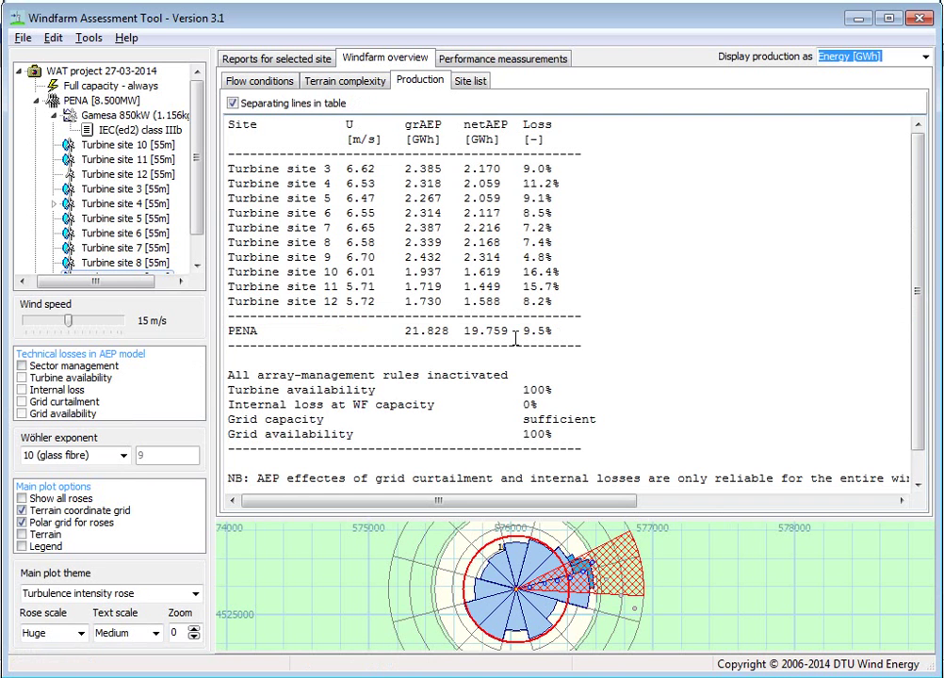
pyautogui.click(22, 366)
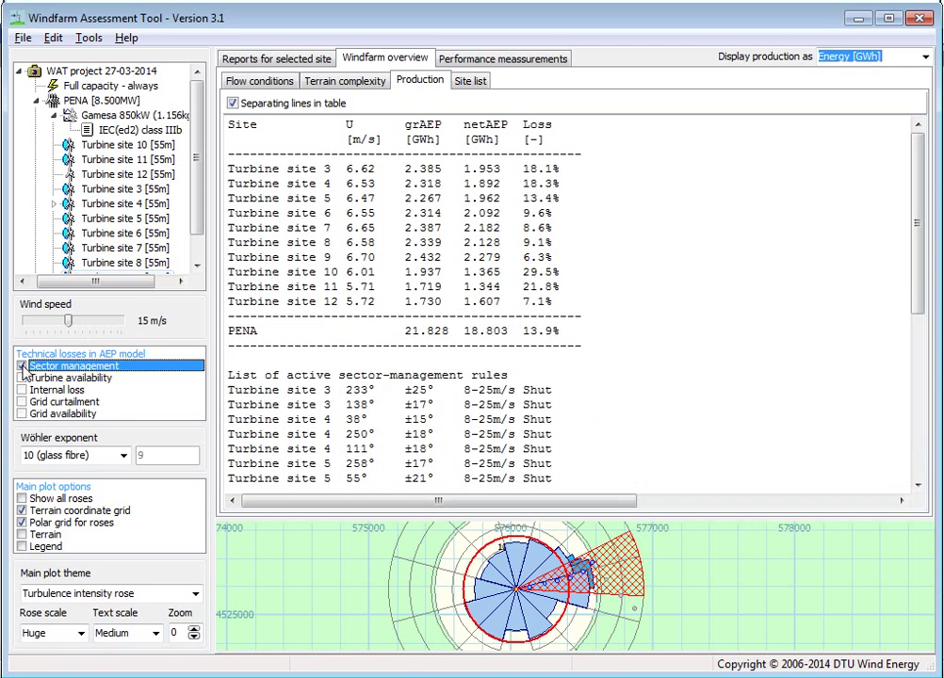